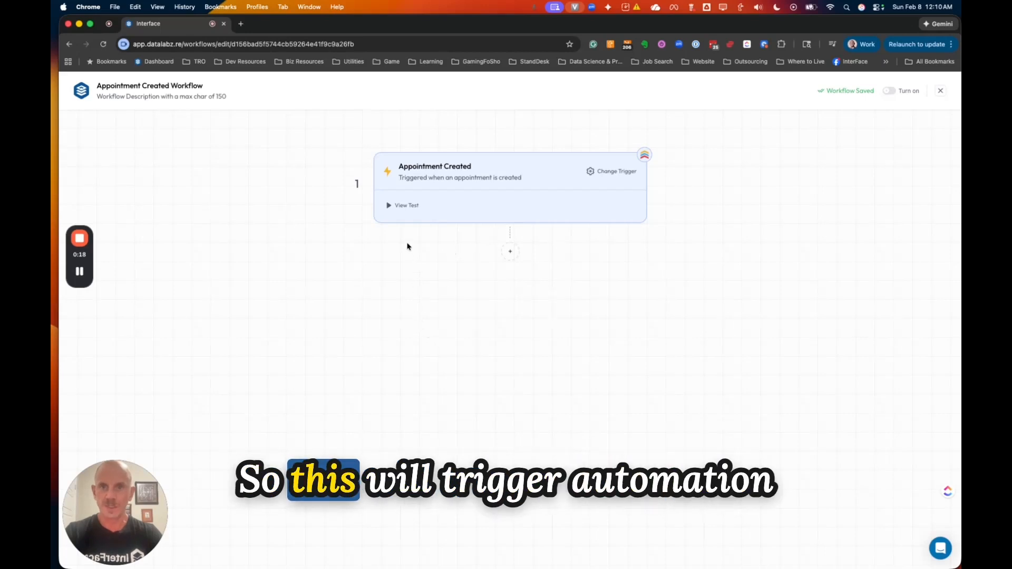
Open the Appointment Created trigger's test data and examine the event, person and appointment fields, including Appointment Type.
left_click(407, 205)
left_click(802, 184)
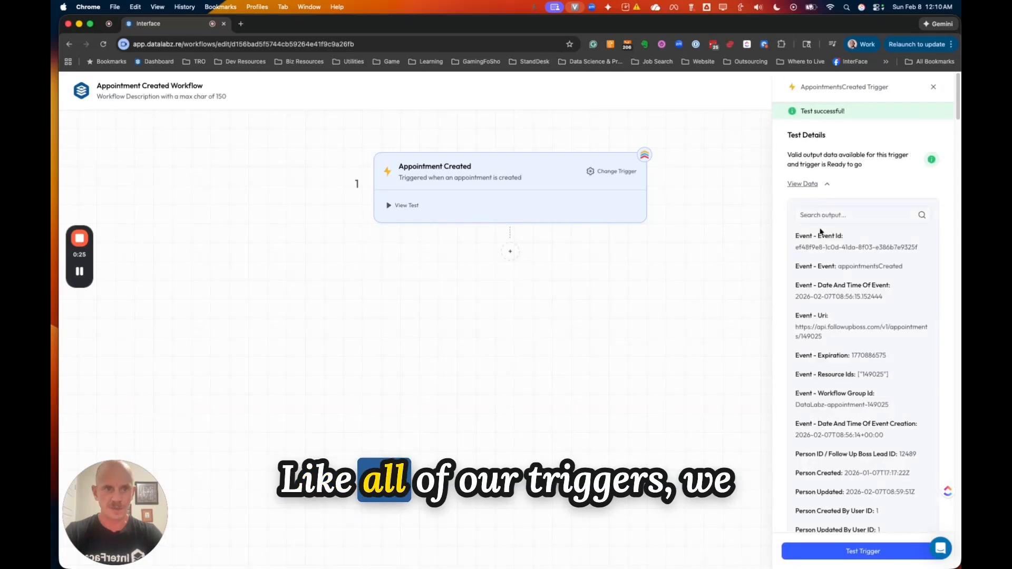
scroll(818, 252, "down", 1)
scroll(818, 252, "down", 5)
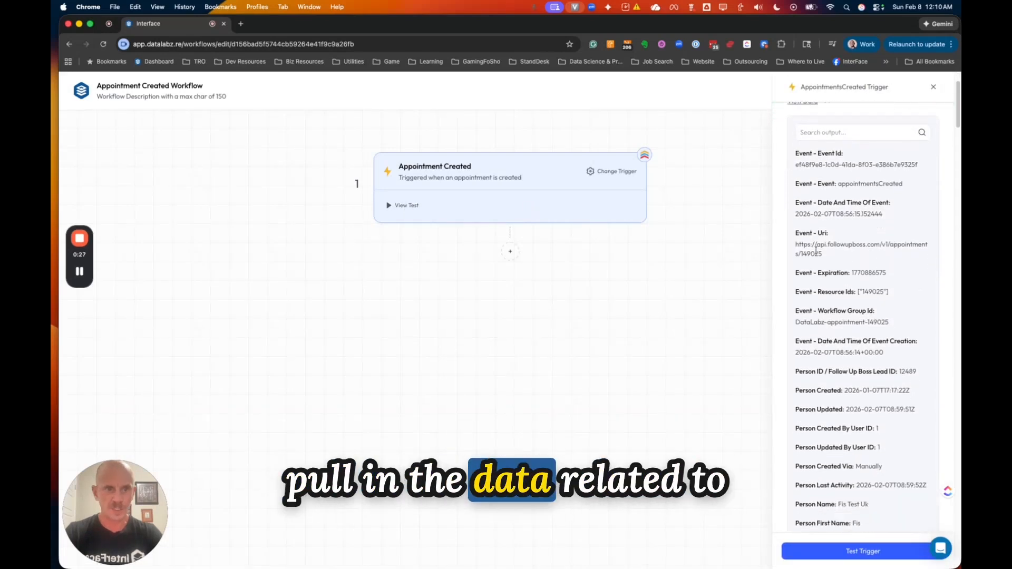
scroll(809, 248, "down", 7)
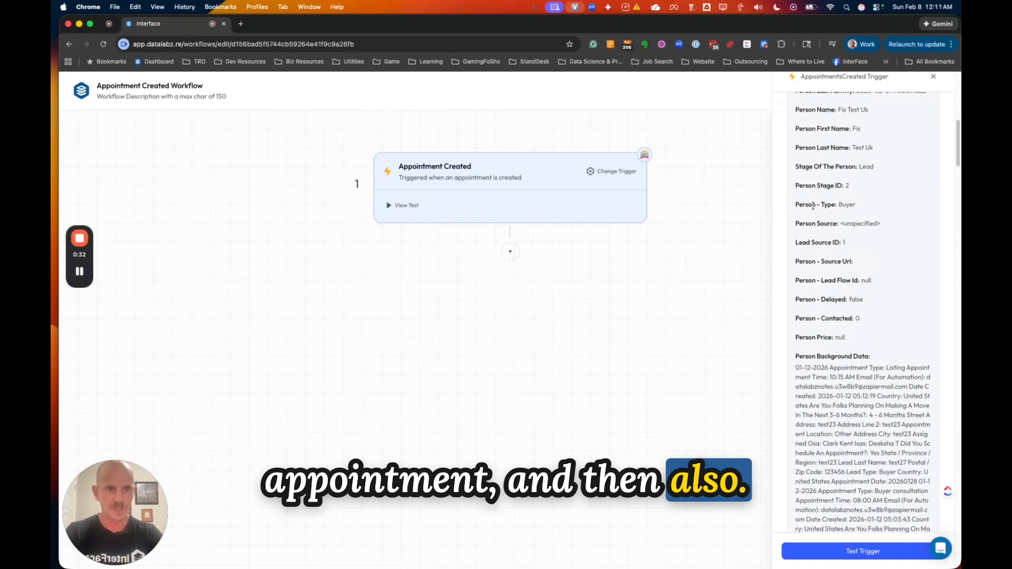
scroll(813, 206, "down", 9)
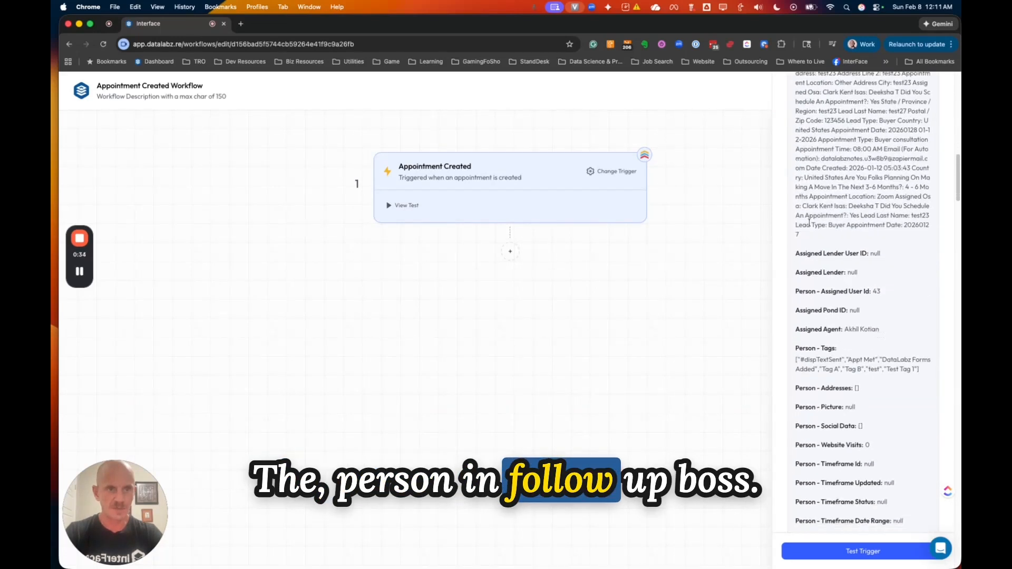
scroll(810, 222, "down", 12)
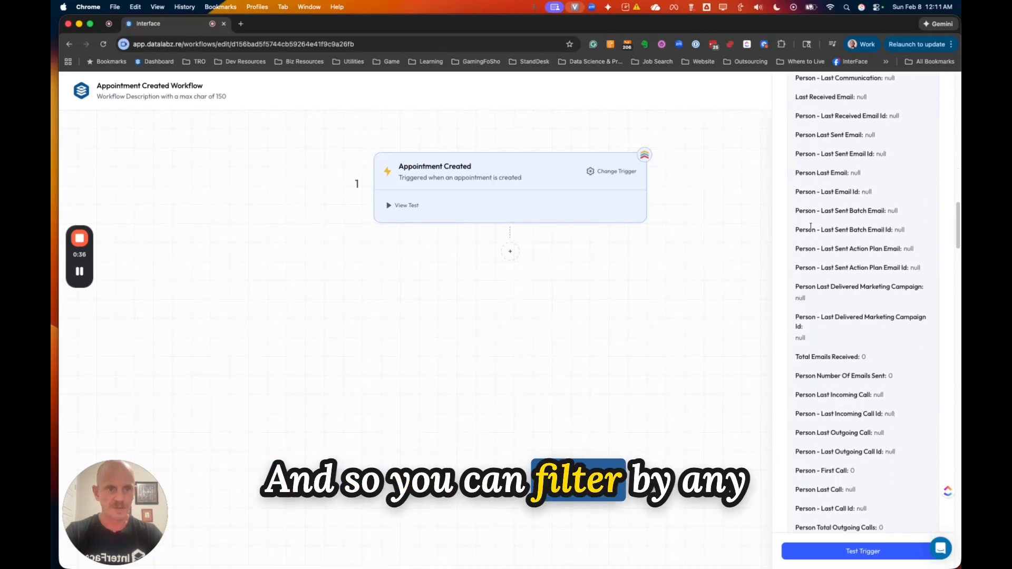
scroll(811, 226, "down", 6)
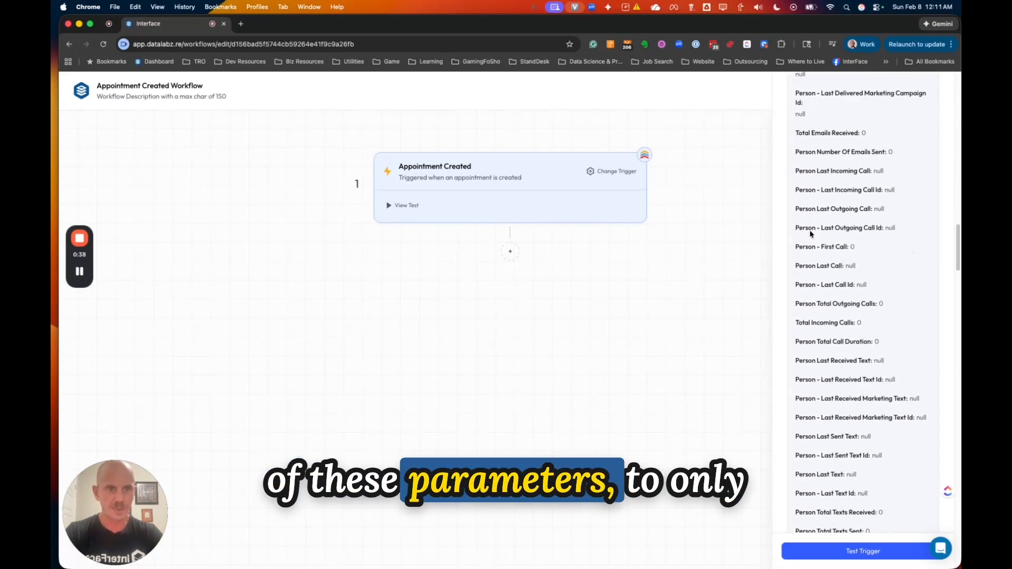
scroll(810, 233, "down", 1)
scroll(810, 233, "down", 13)
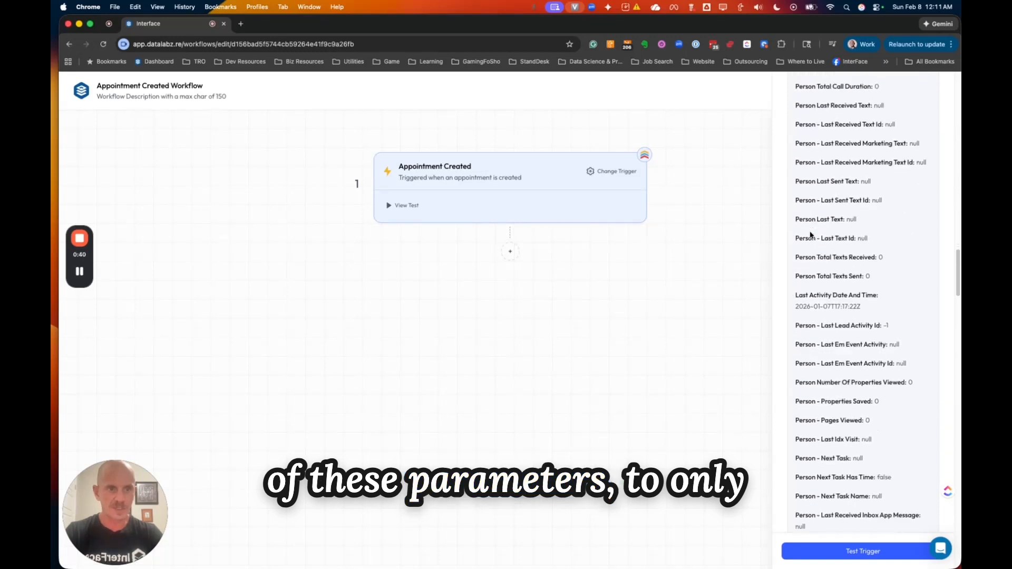
scroll(810, 233, "down", 9)
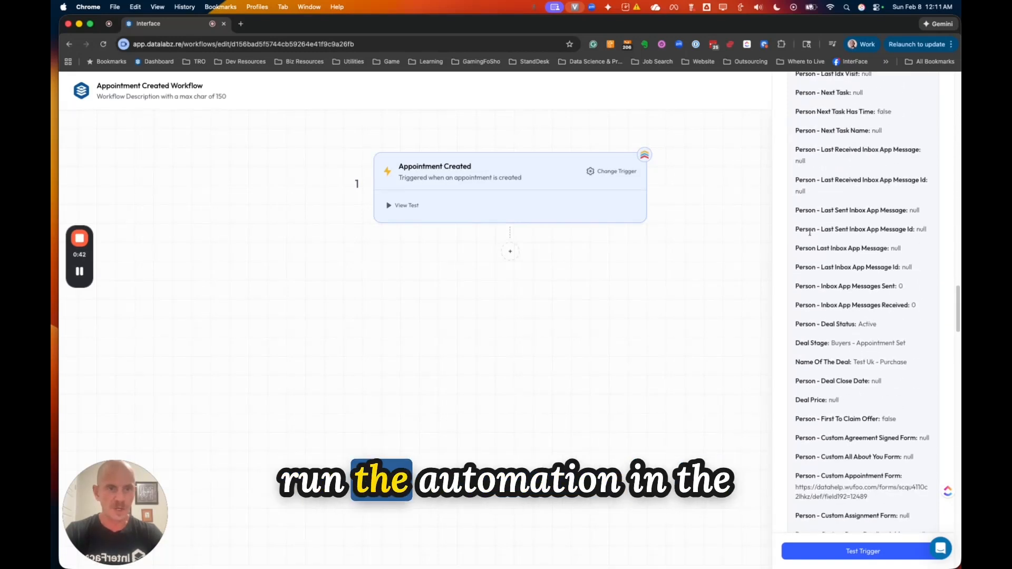
scroll(810, 232, "down", 6)
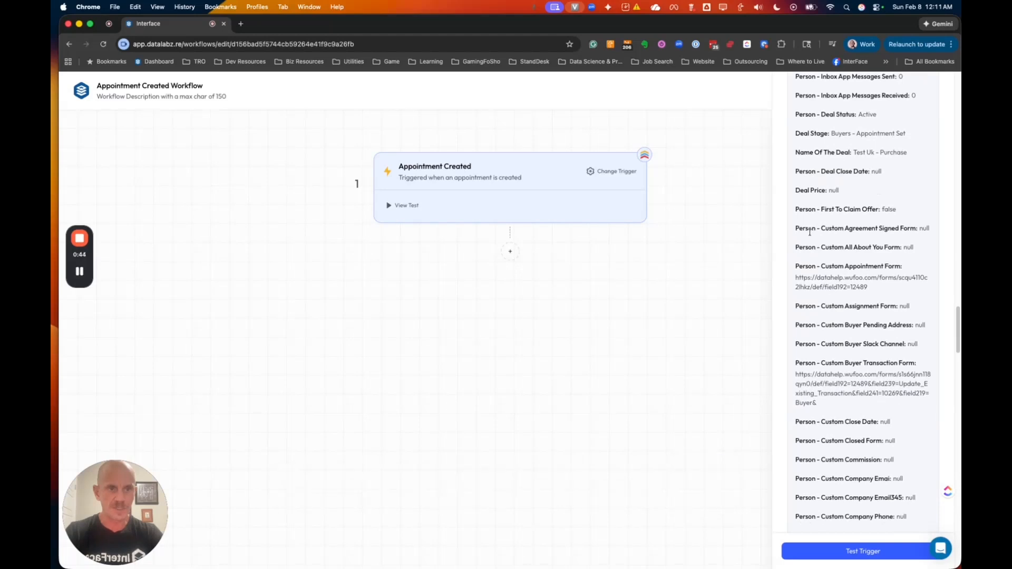
scroll(810, 232, "down", 20)
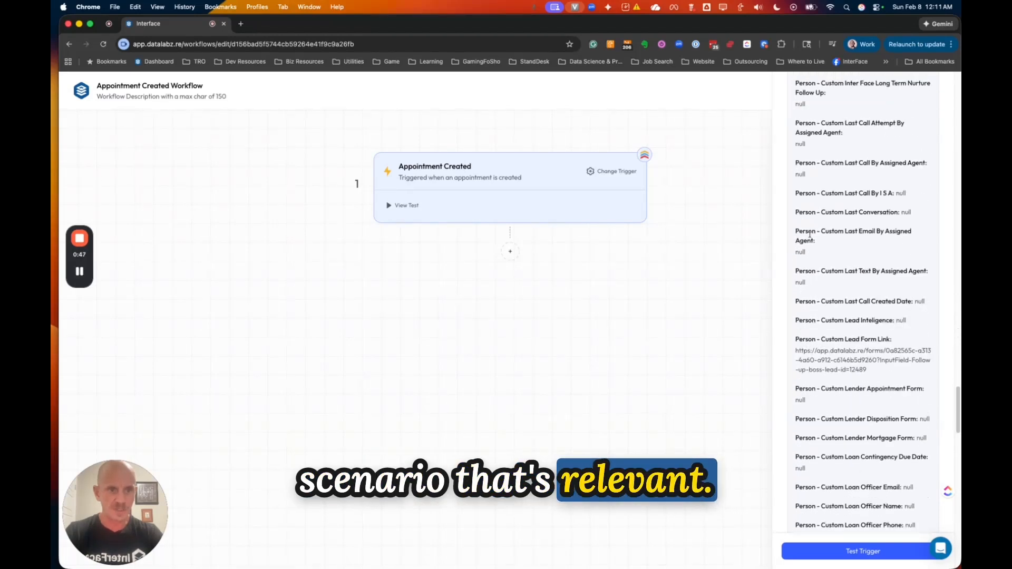
scroll(810, 238, "down", 2)
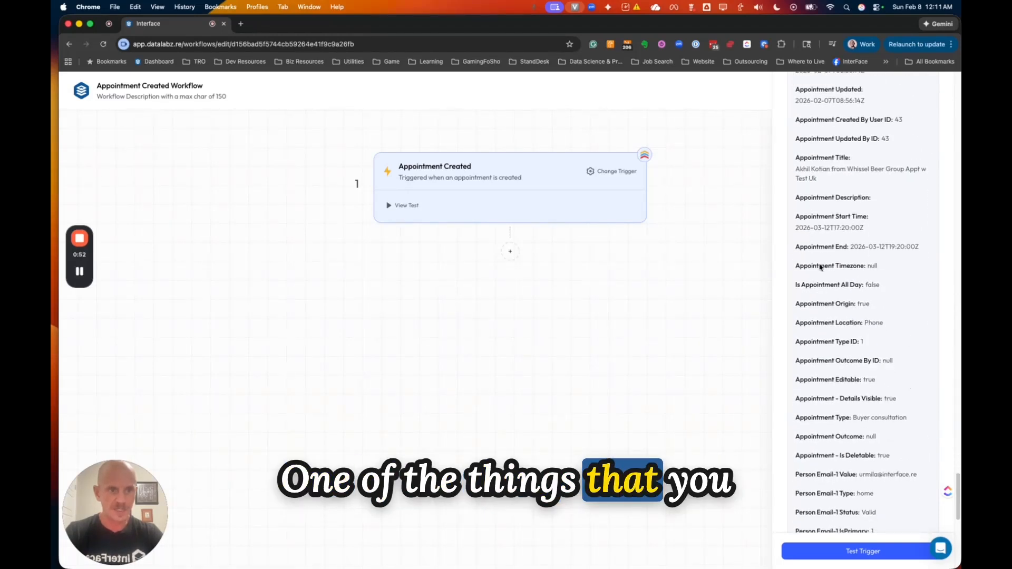
scroll(821, 274, "down", 3)
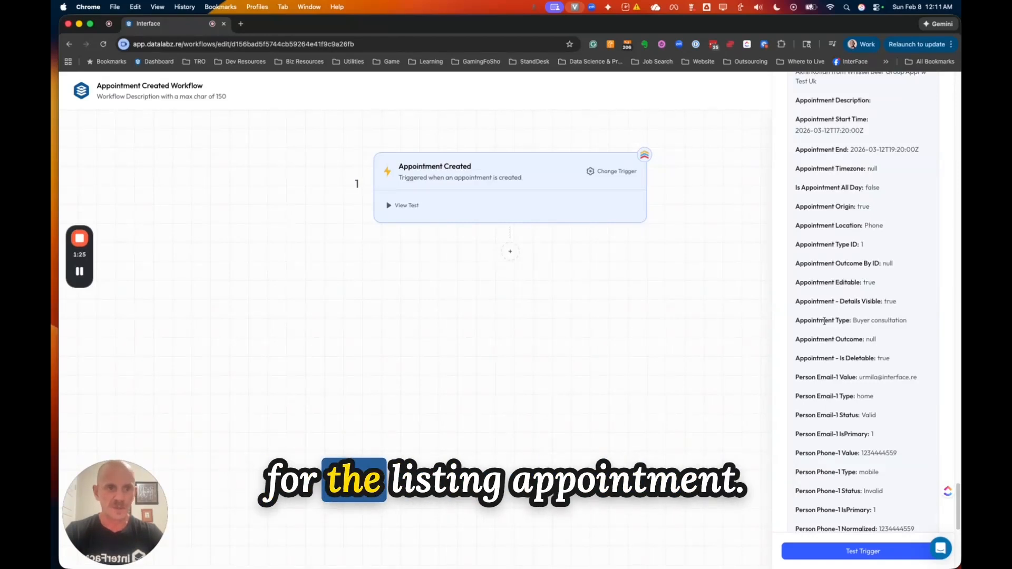
scroll(814, 303, "down", 1)
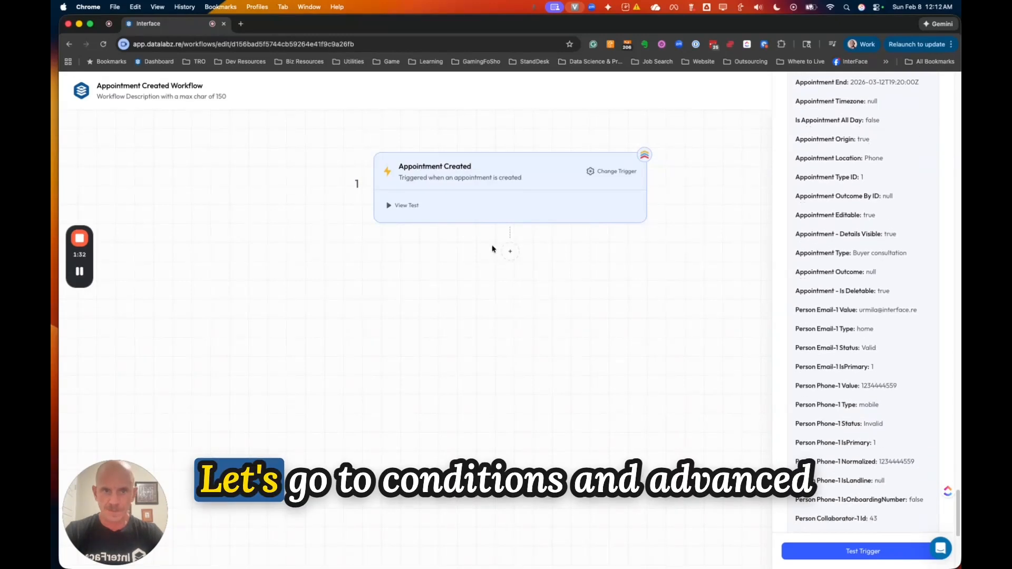
Add an Advanced Filter condition directly below the Appointment Created trigger.
left_click(493, 244)
left_click(509, 252)
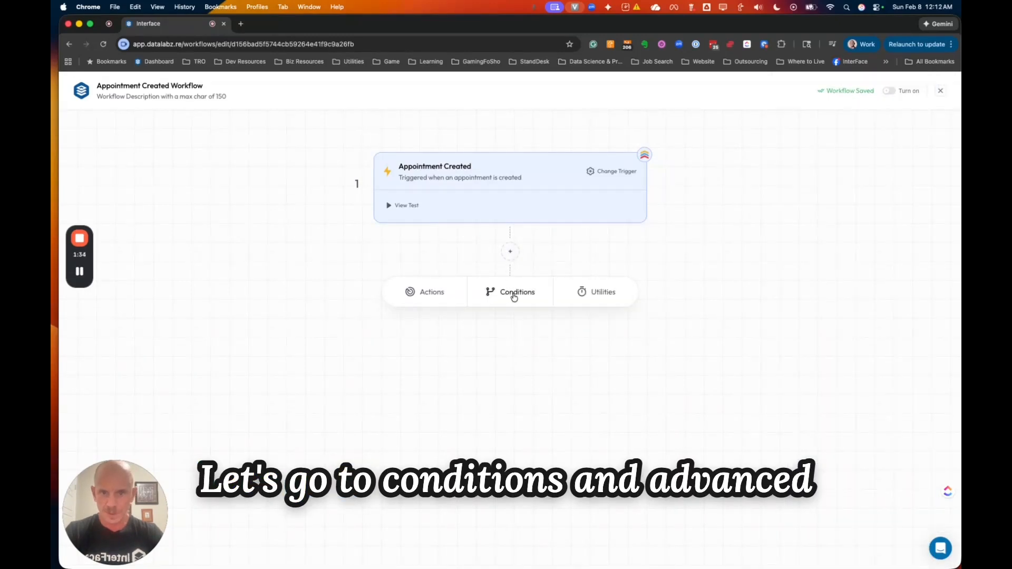
left_click(512, 295)
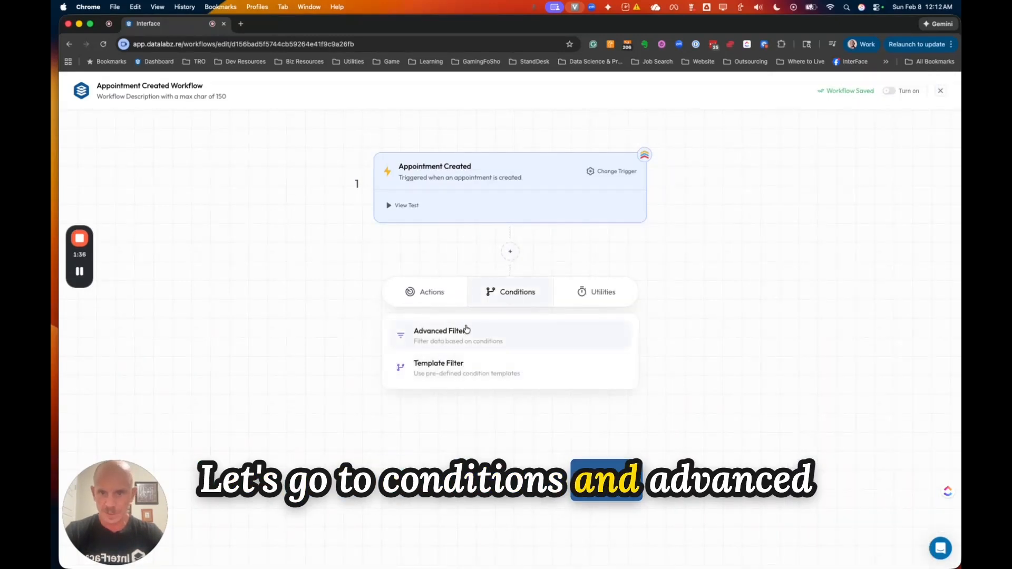
left_click(474, 344)
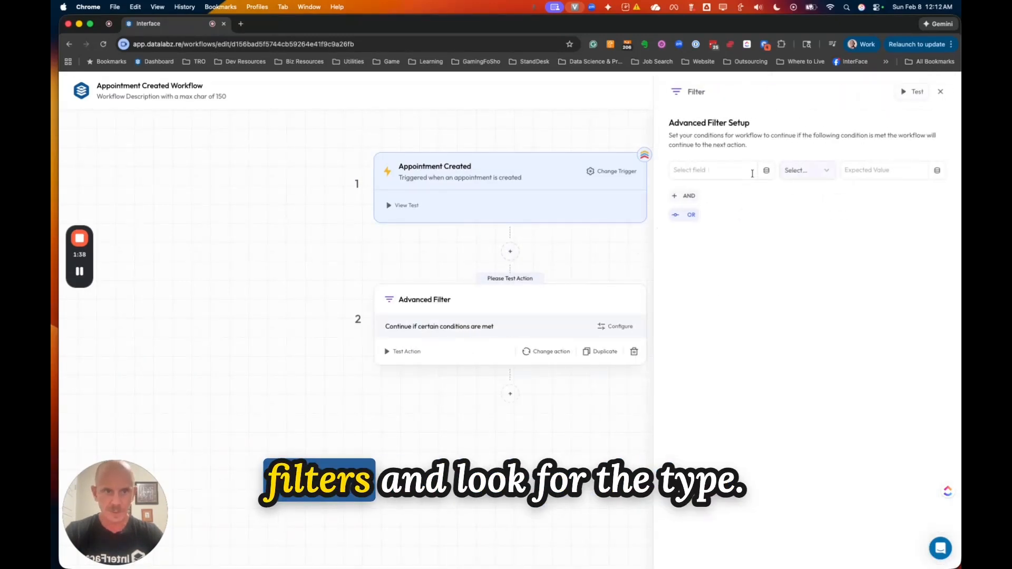
Search the dynamic data for "type" and choose the trigger's Appointment Type as the filter field.
left_click(766, 171)
left_click(736, 214)
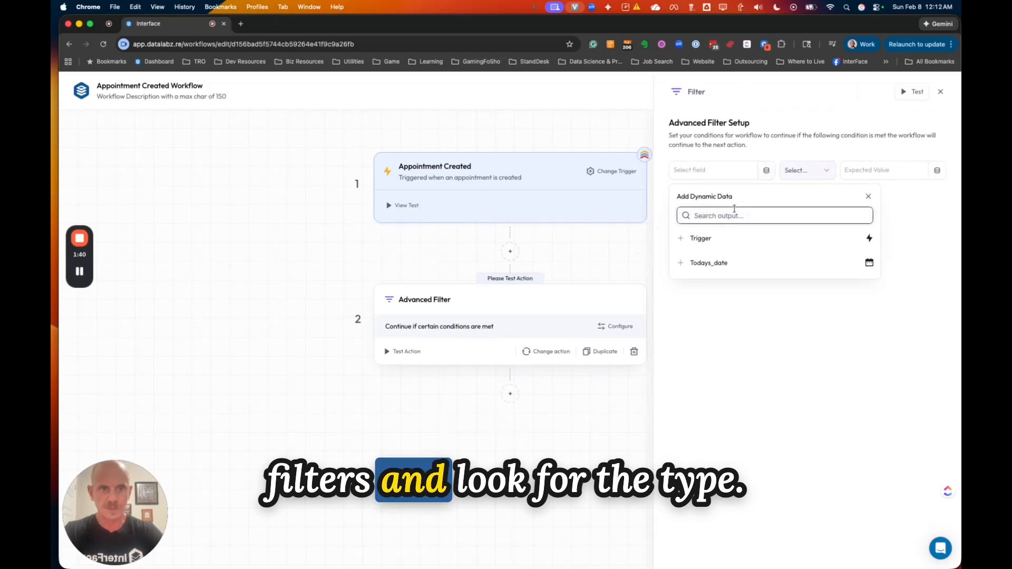
type("type")
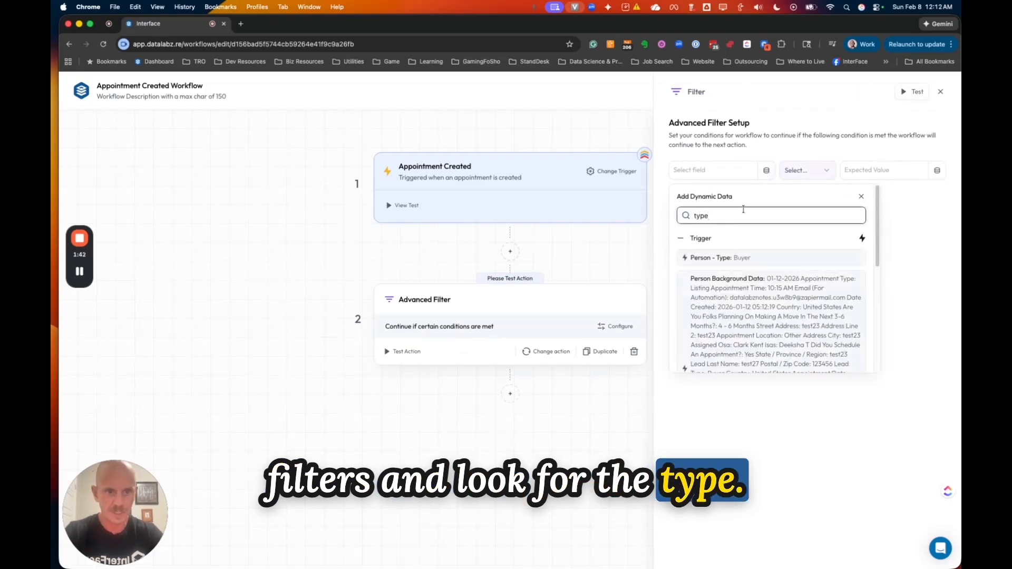
scroll(721, 288, "down", 5)
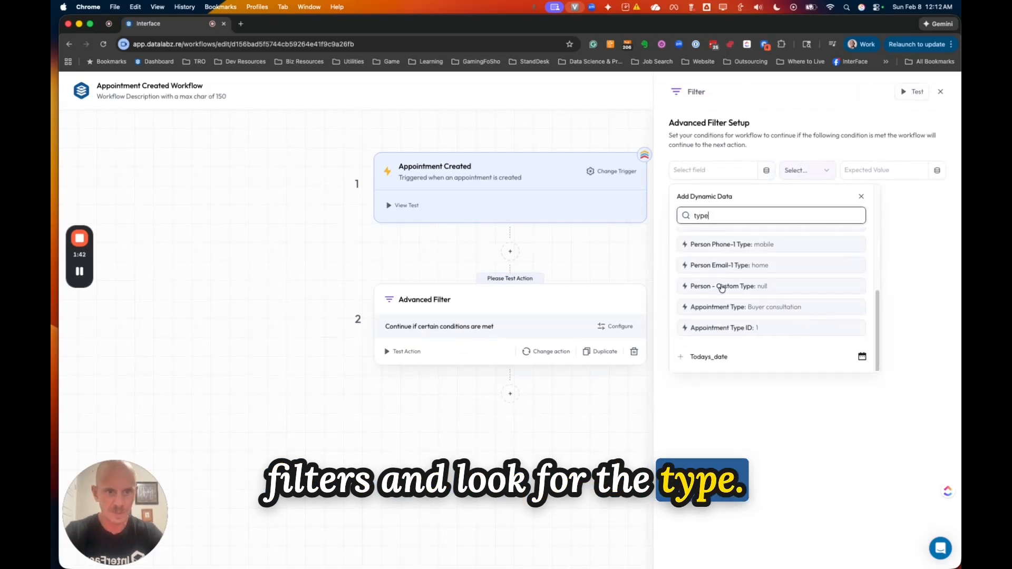
left_click(742, 310)
Set the filter condition to Equals with the expected value "Showing Appt" and test the filter.
left_click(864, 175)
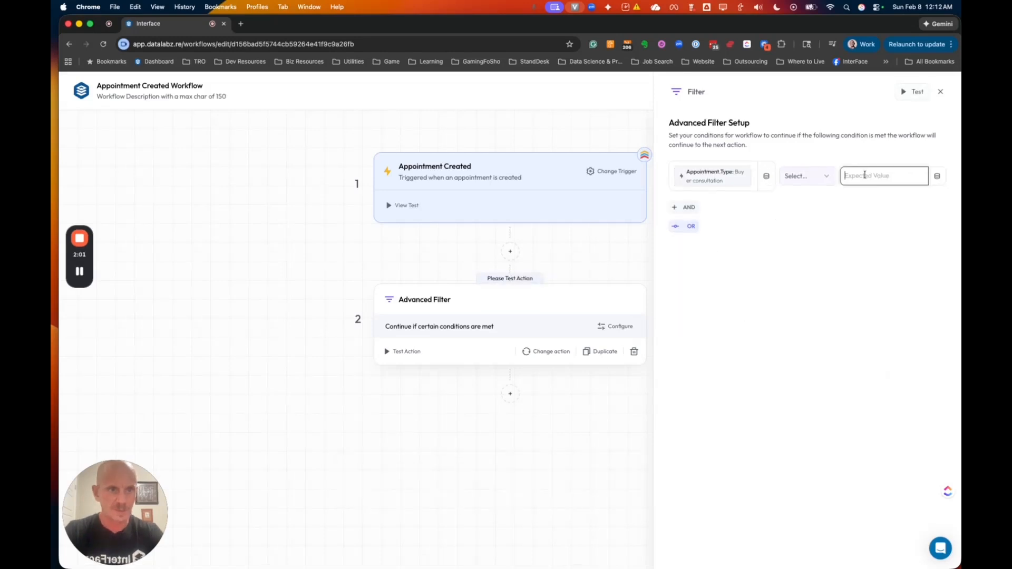
type("Showing")
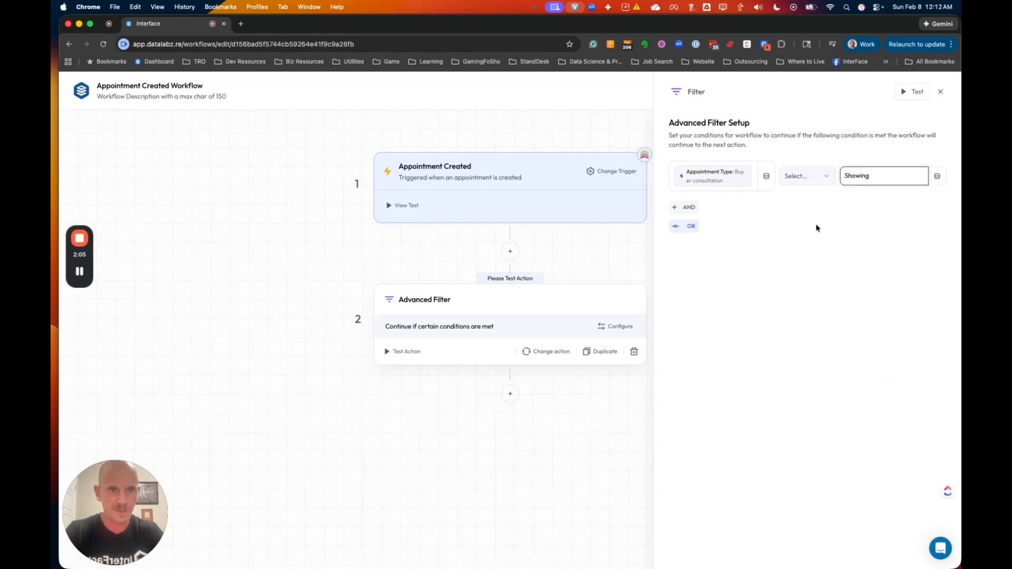
left_click(797, 179)
left_click(808, 209)
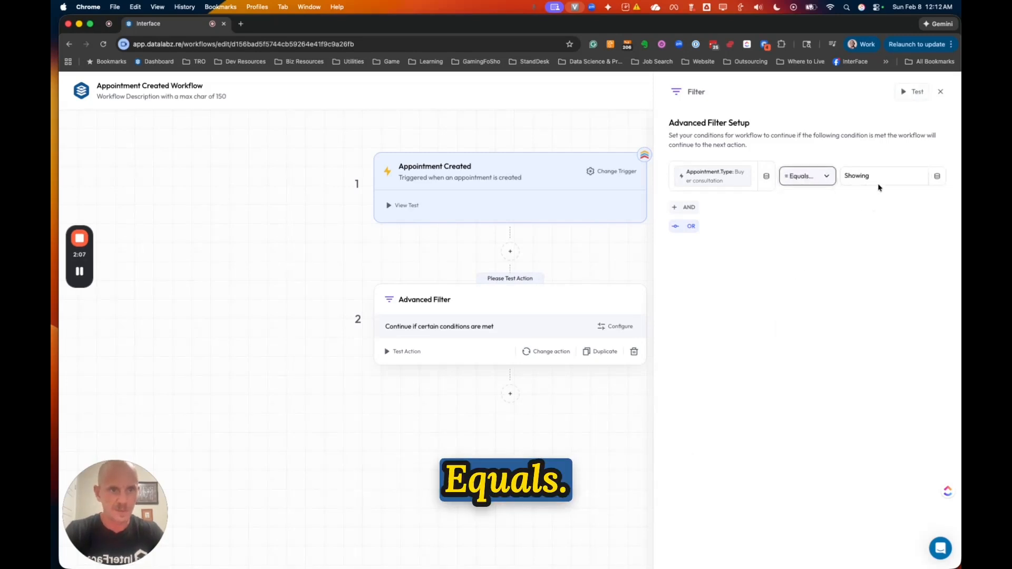
left_click(875, 178)
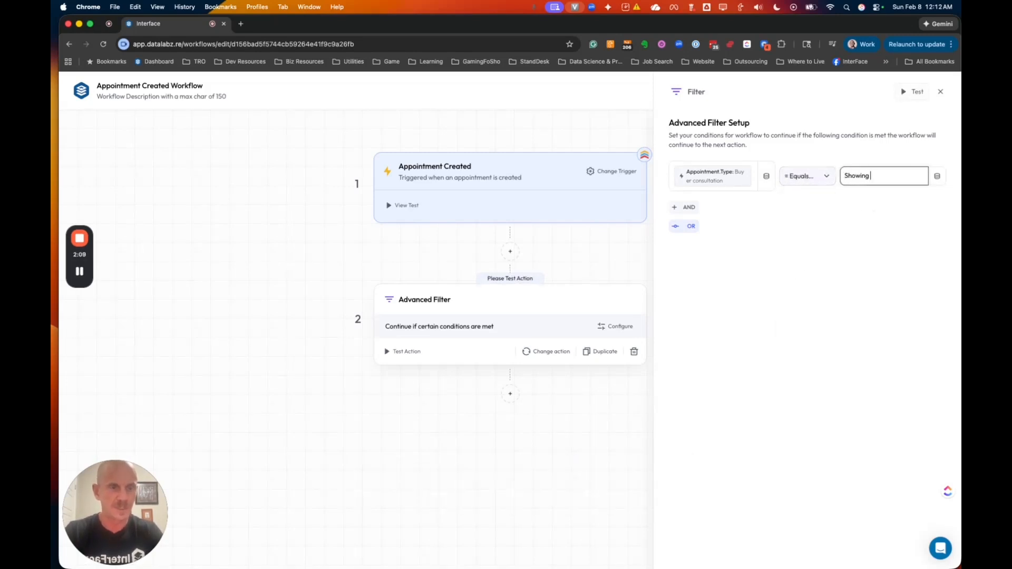
left_click(782, 290)
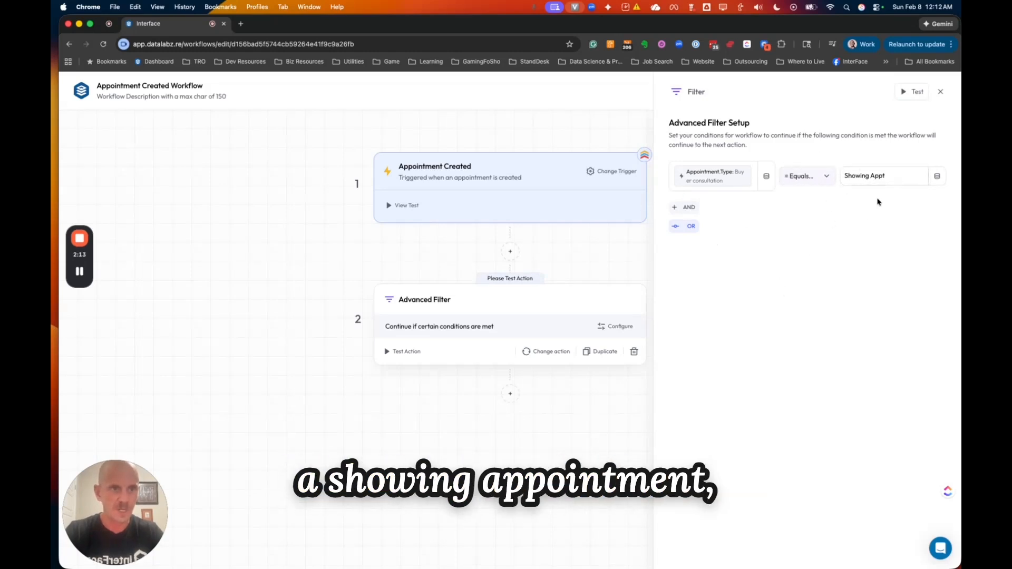
left_click(914, 92)
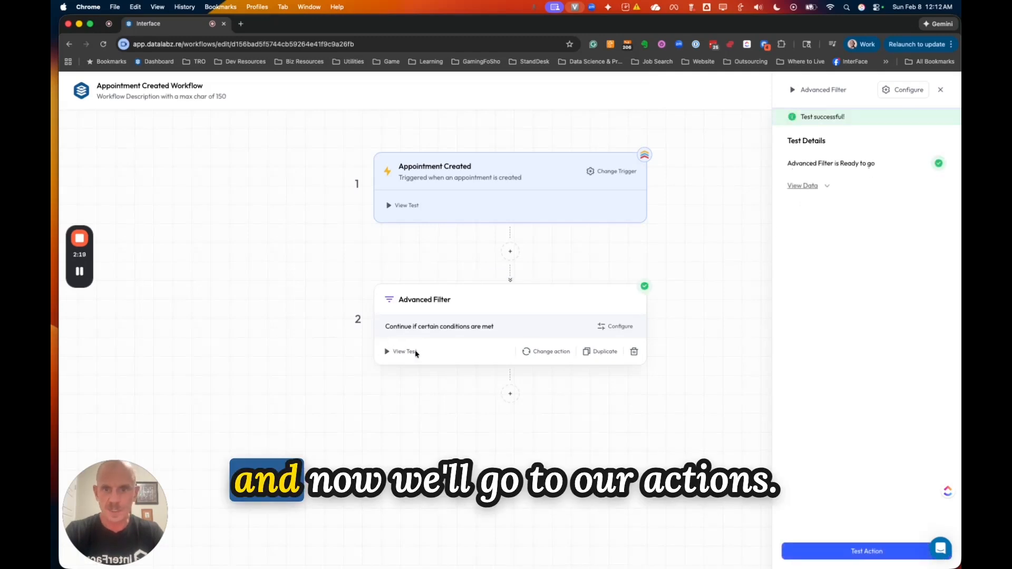
Add a Follow Up Boss action below the Advanced Filter.
left_click(511, 395)
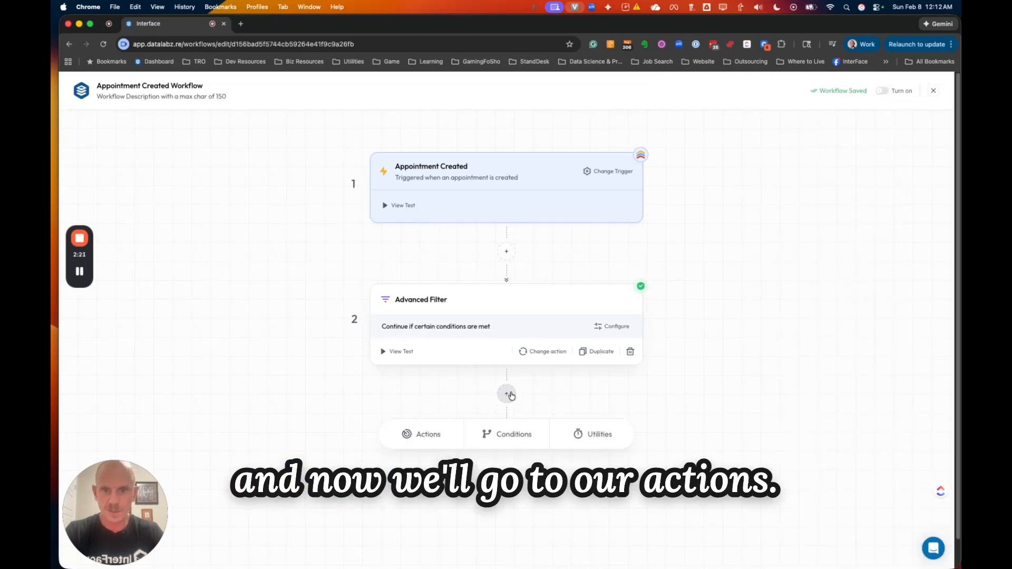
left_click(431, 437)
scroll(527, 416, "down", 3)
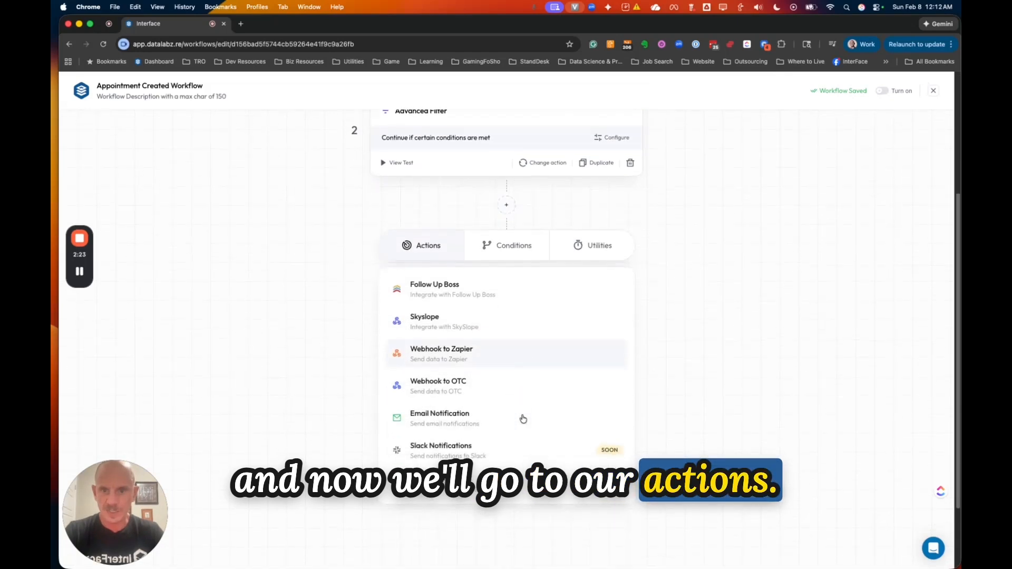
scroll(506, 390, "down", 1)
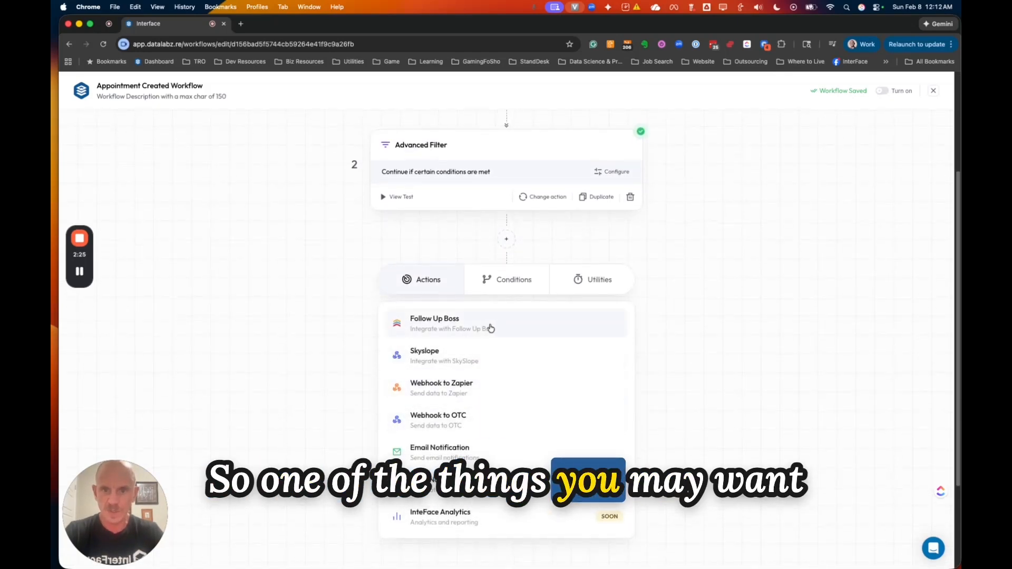
left_click(489, 327)
Review the available Follow Up Boss actions and close the action's configuration without choosing one.
left_click(764, 141)
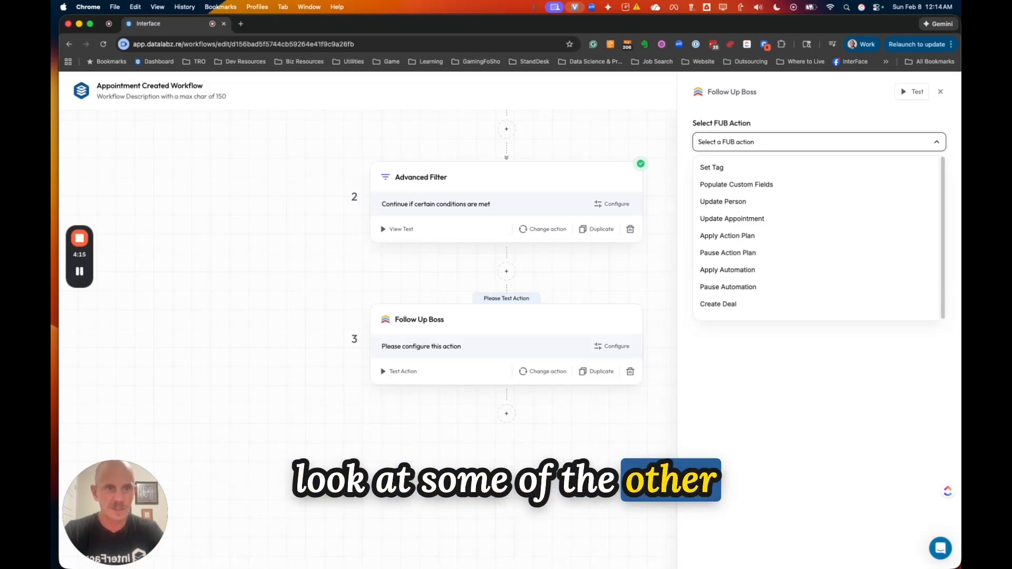
left_click(945, 95)
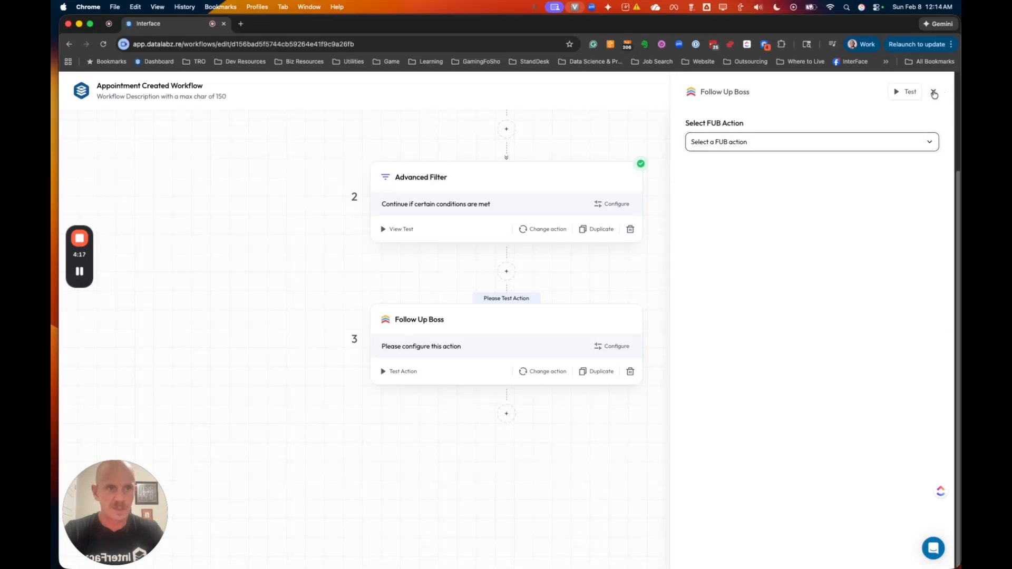
left_click(935, 93)
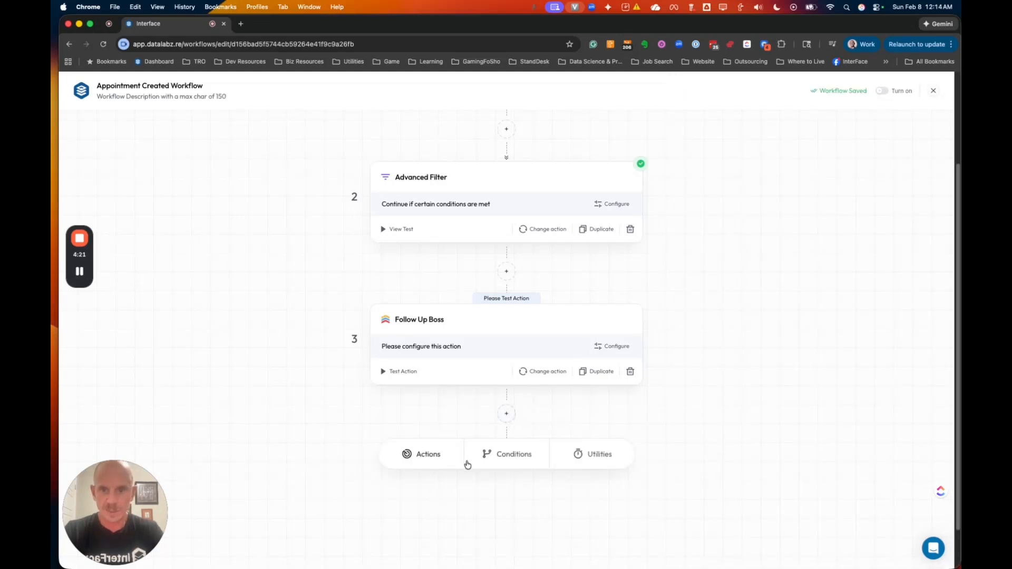
Review the action types available for a further step below the Follow Up Boss action.
left_click(440, 463)
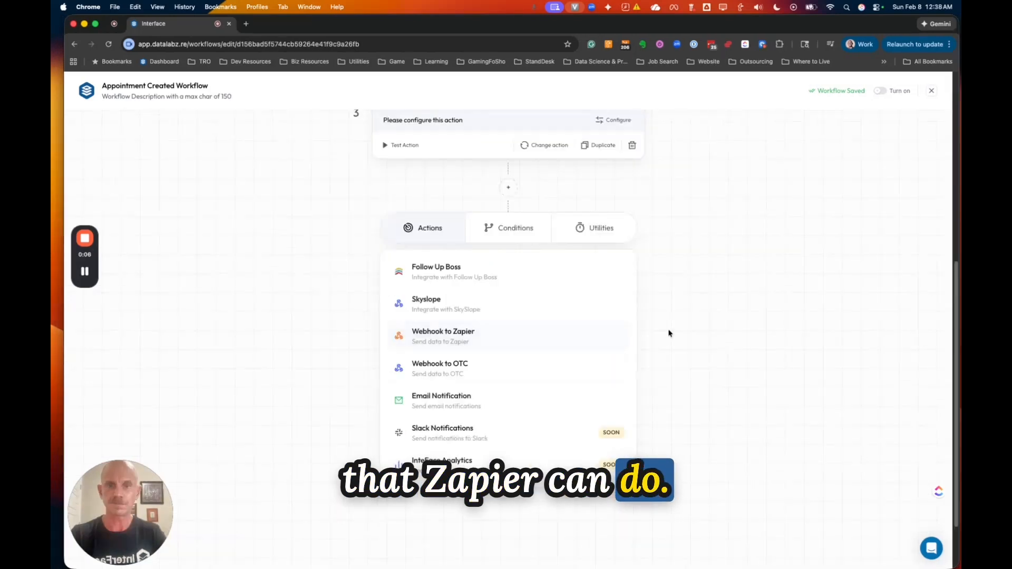
left_click(676, 330)
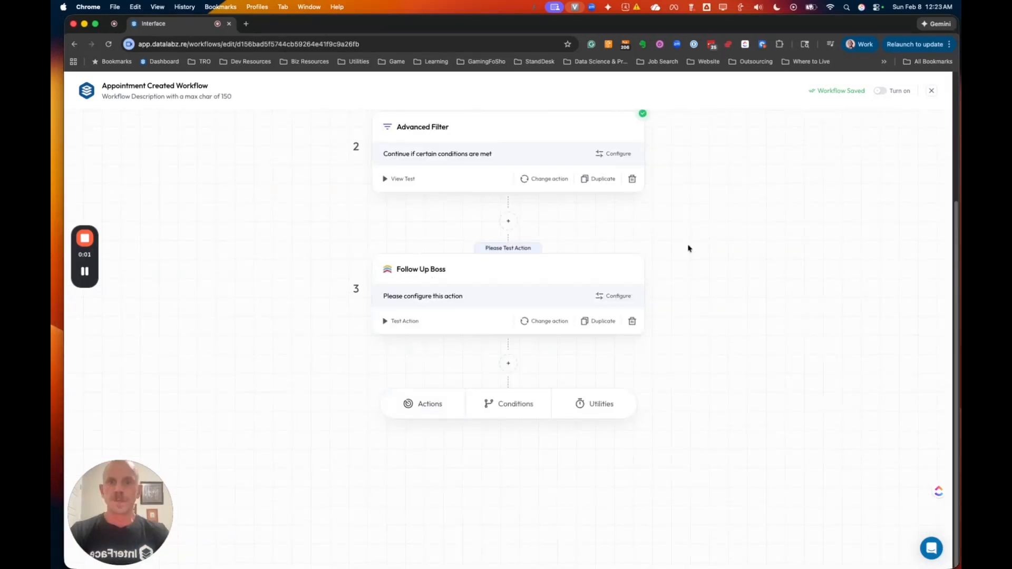